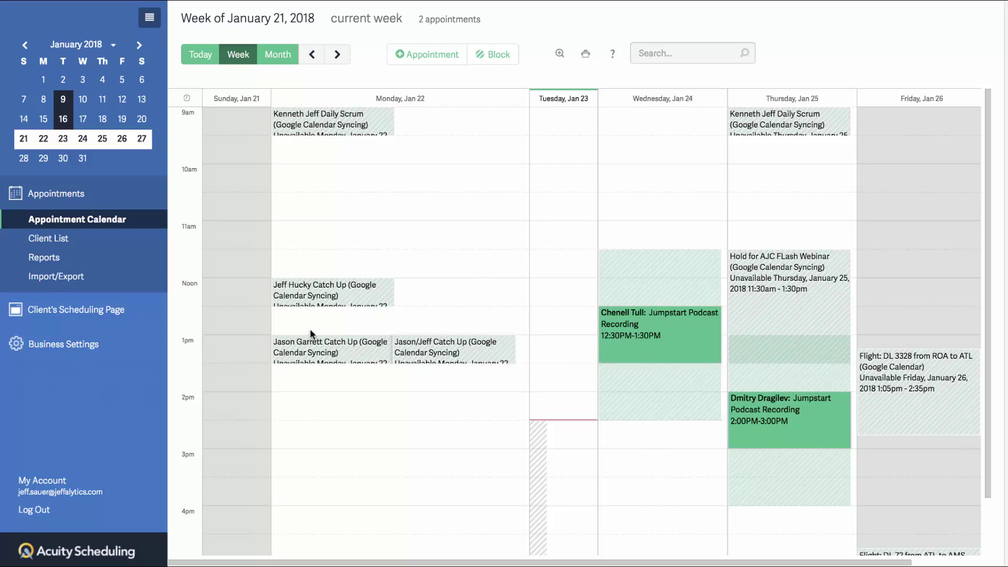
Step: Open the calendar syncing settings in Business Settings and review the Google Calendar and iCloud sync options
left_click(63, 345)
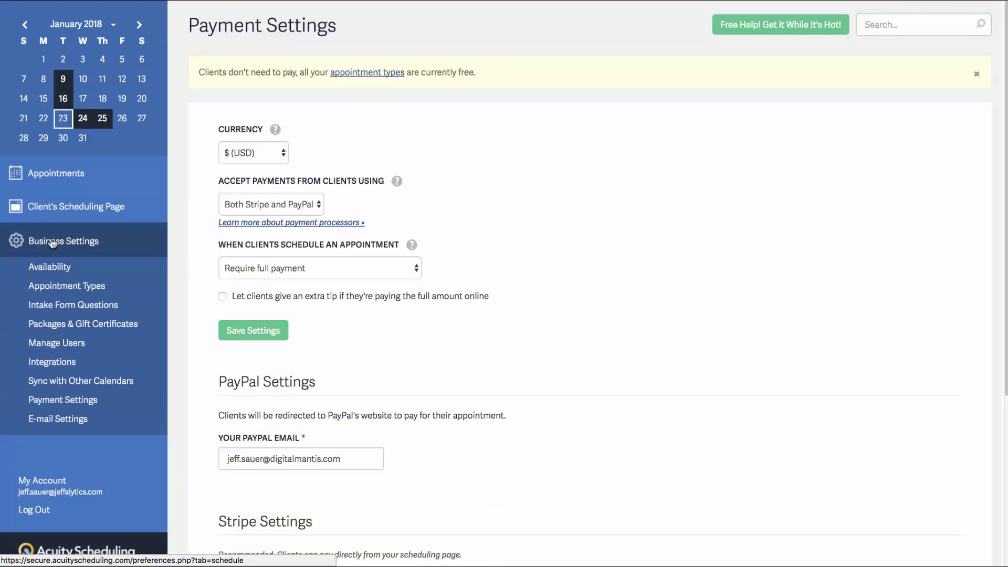
left_click(52, 243)
left_click(78, 380)
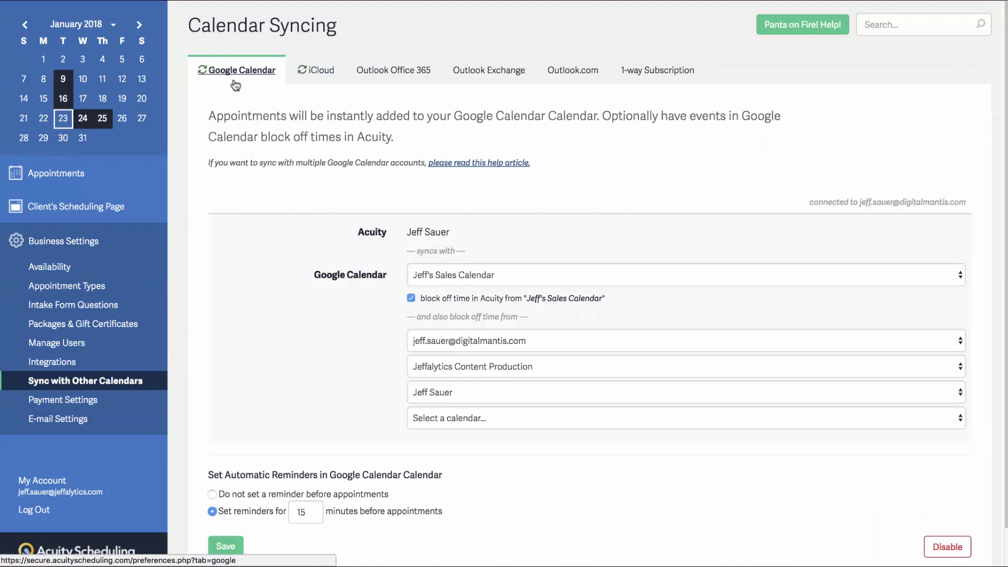
left_click(315, 72)
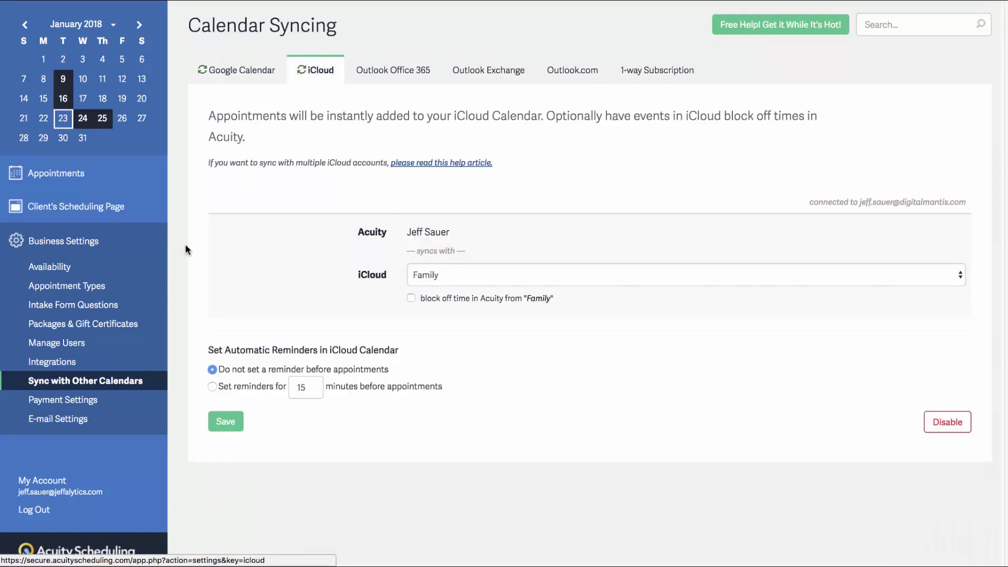
Step: Review the regular weekly hours and the specific-day availability for January and February 2018
left_click(76, 267)
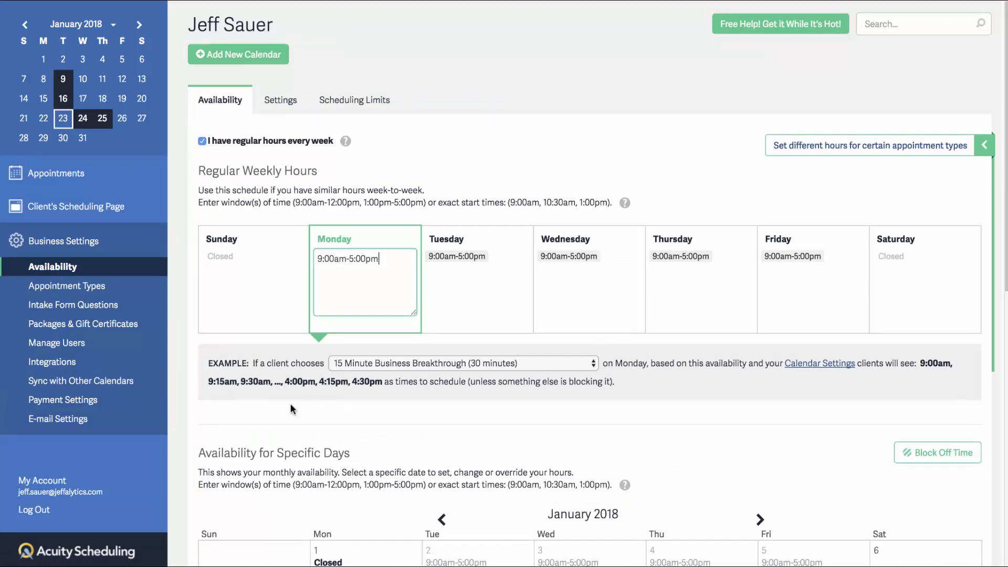
scroll(291, 404, "down", 7)
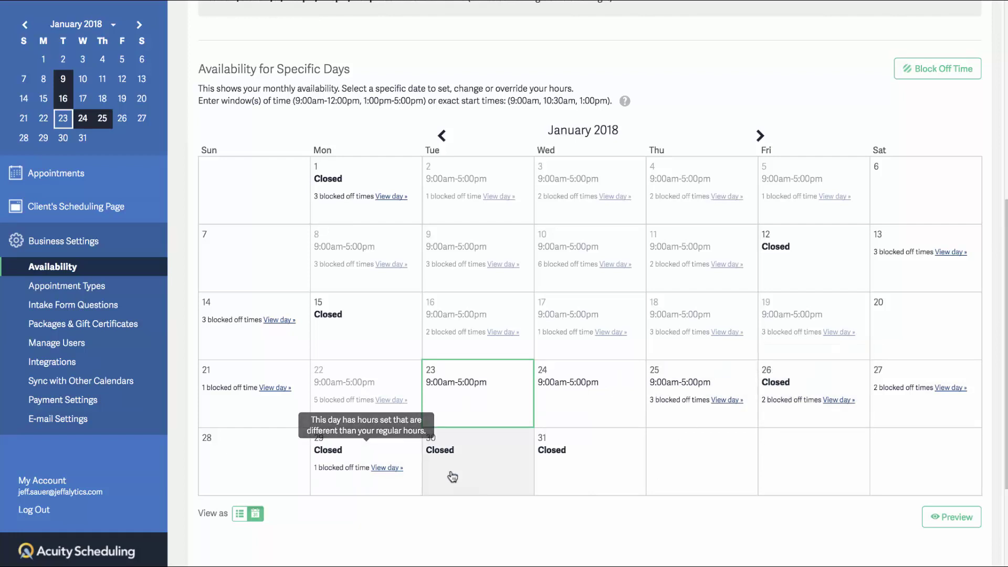
left_click(760, 138)
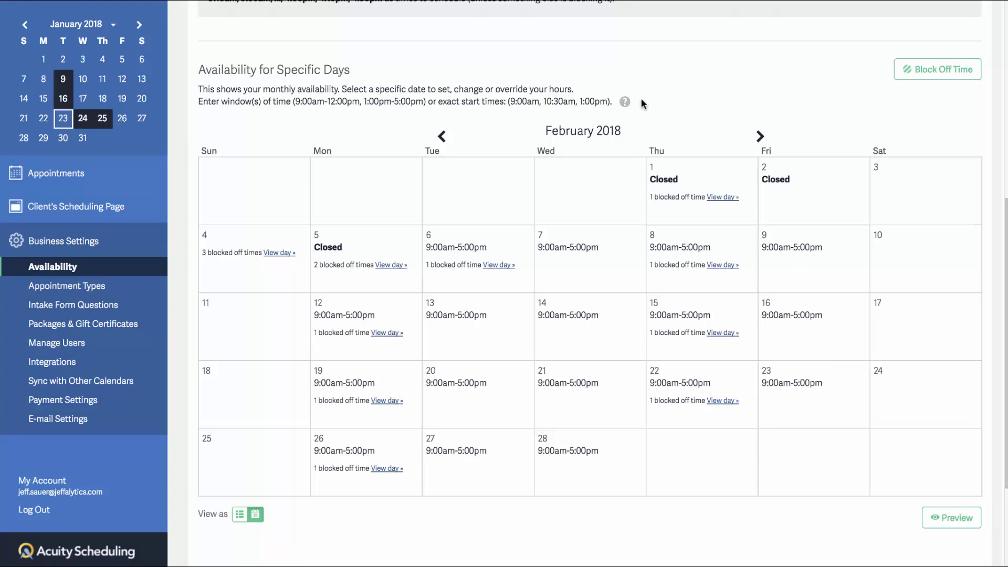
Step: Review the full list of appointment types, from the Agency Course category through Training
left_click(65, 289)
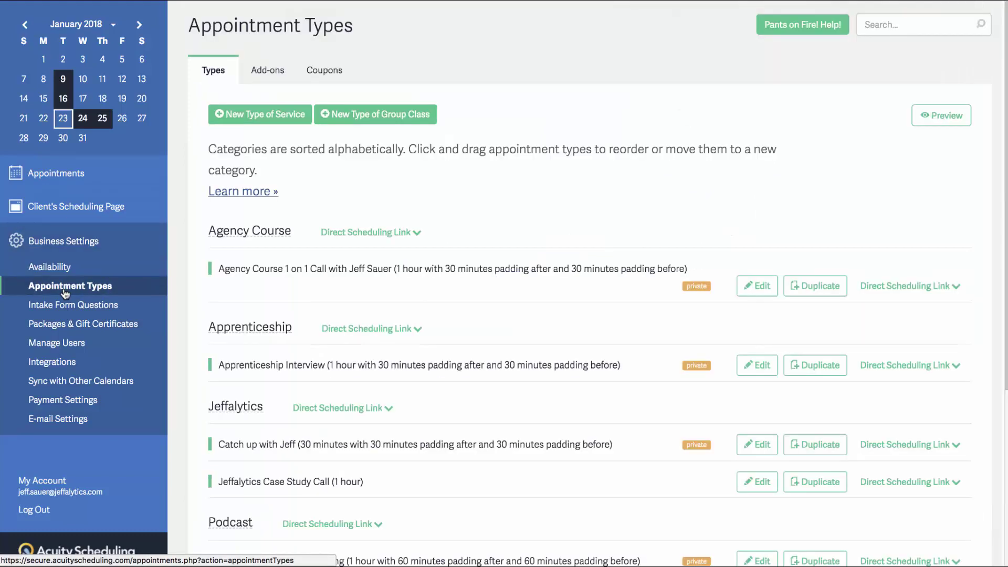
scroll(206, 251, "down", 1)
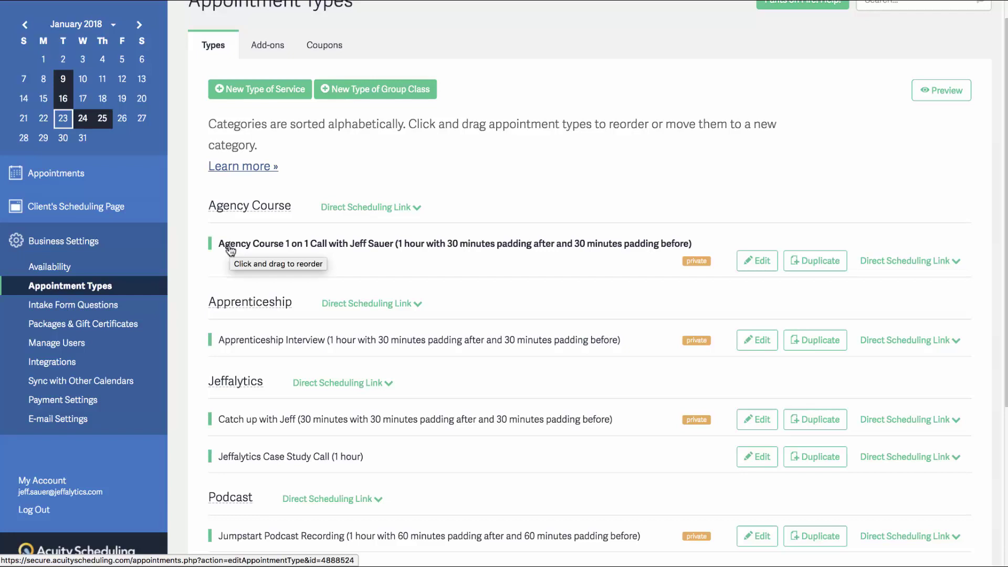
scroll(230, 249, "down", 2)
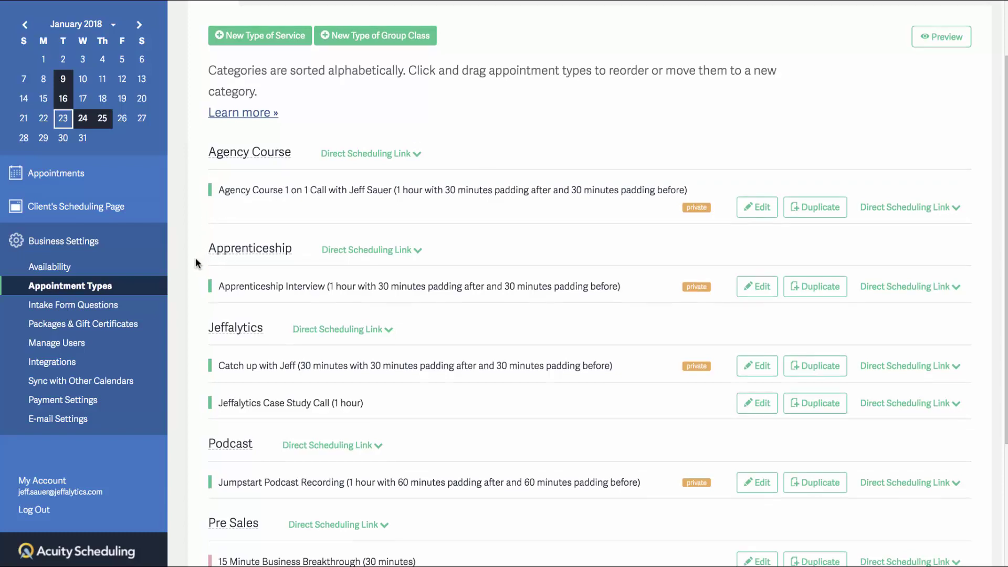
scroll(198, 259, "down", 2)
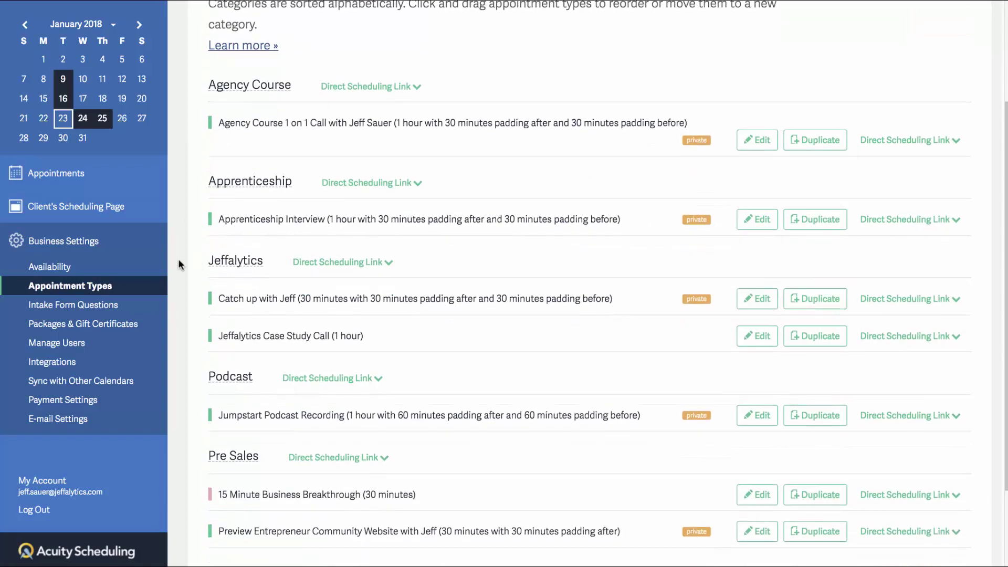
scroll(197, 260, "down", 1)
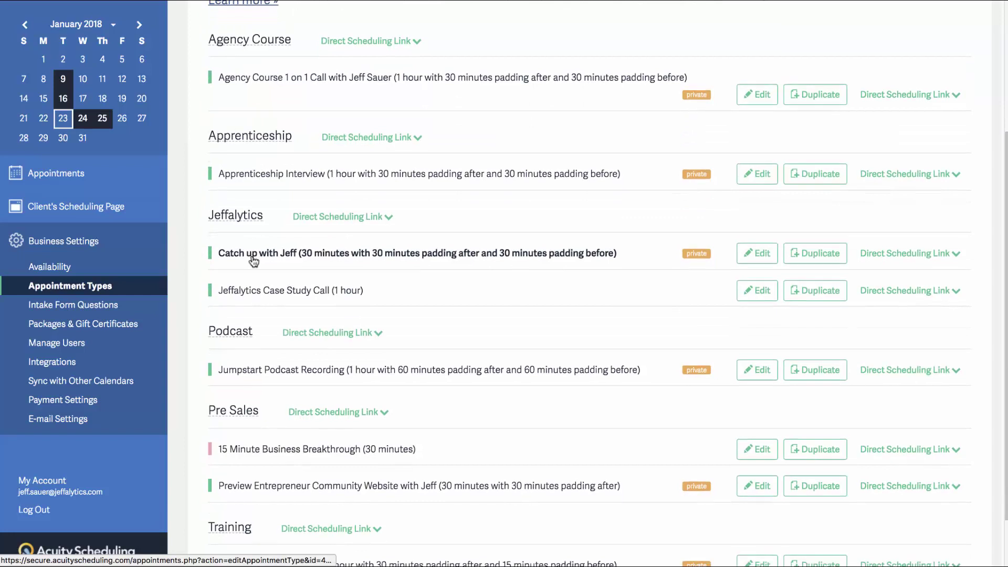
scroll(253, 260, "down", 1)
scroll(268, 260, "down", 1)
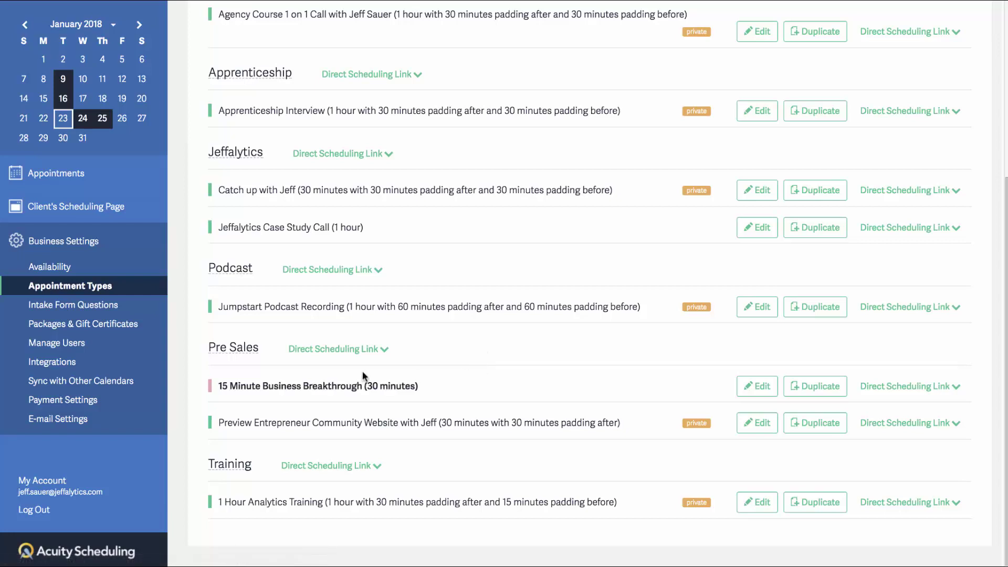
Step: Open the Podcast Questions intake form for editing and examine its description and first question
left_click(89, 310)
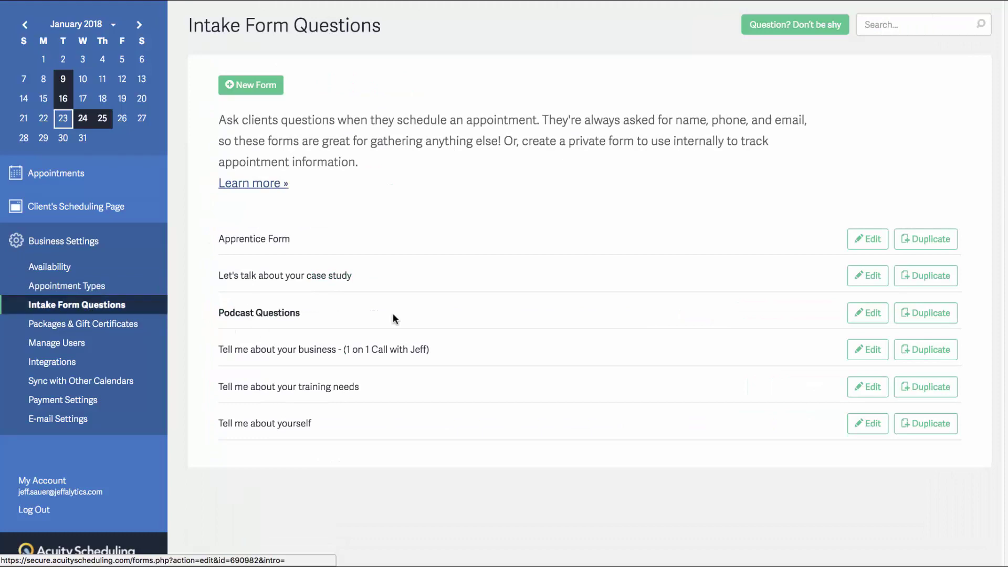
left_click(857, 317)
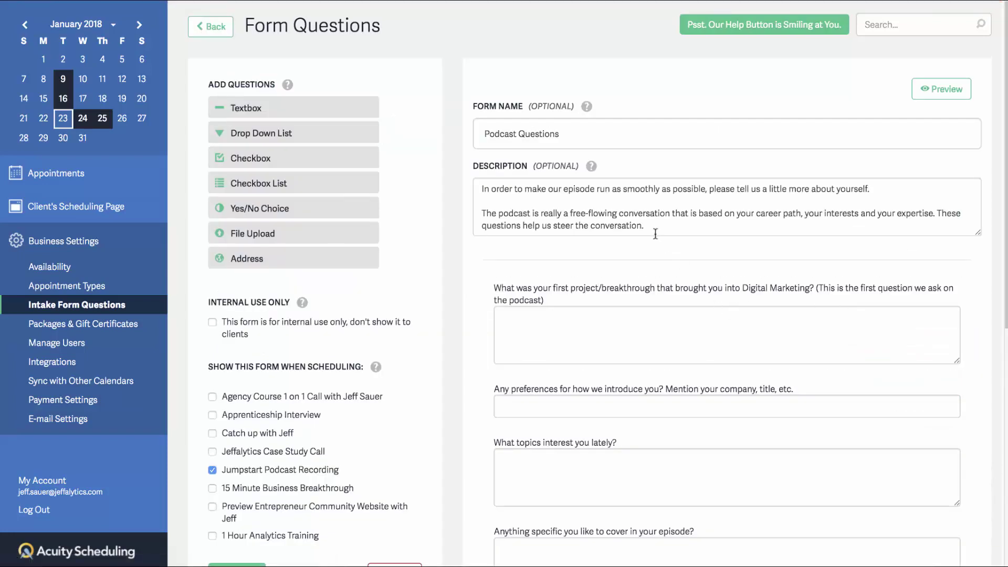
left_click_drag(552, 227, 499, 186)
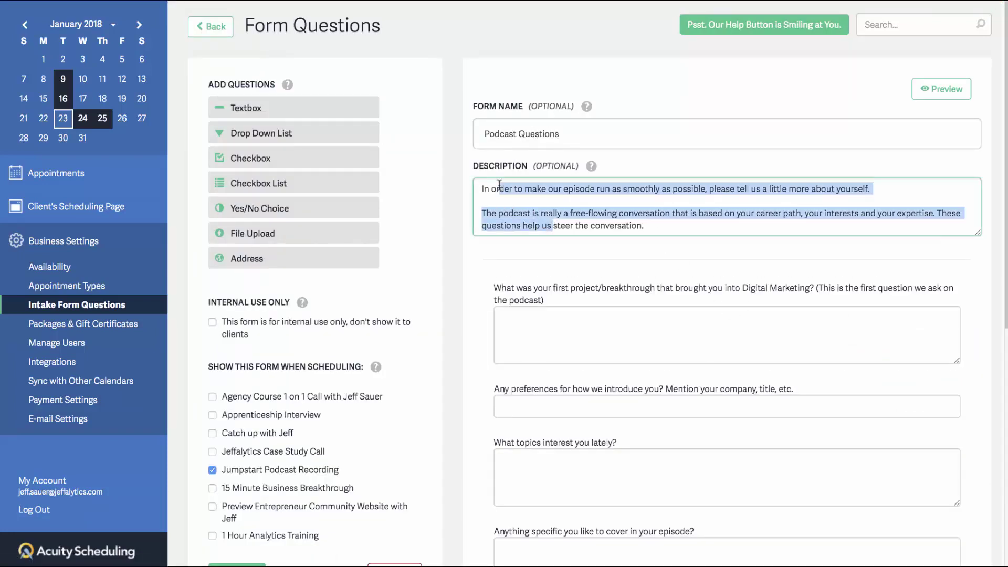
left_click(498, 188)
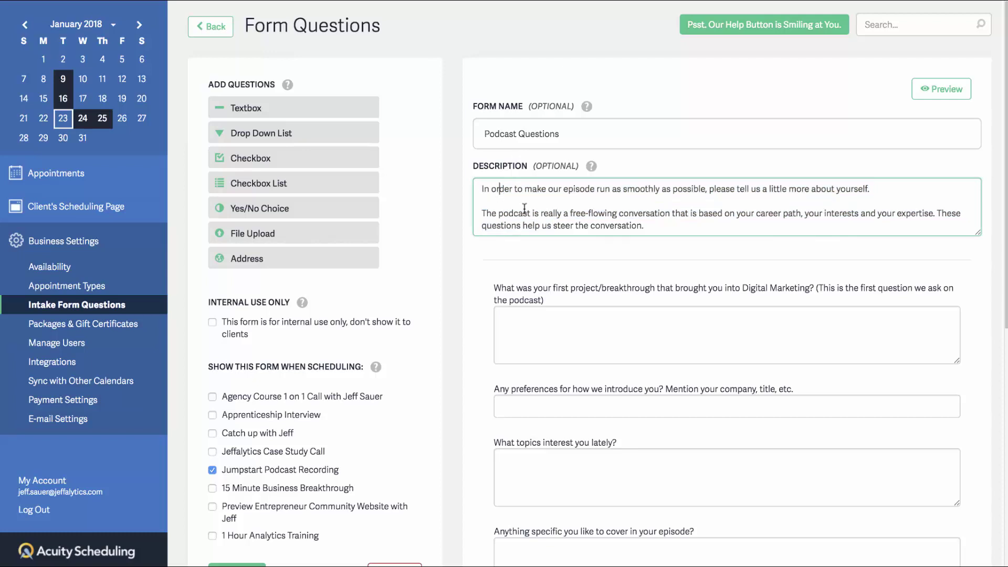
mouse_move(546, 301)
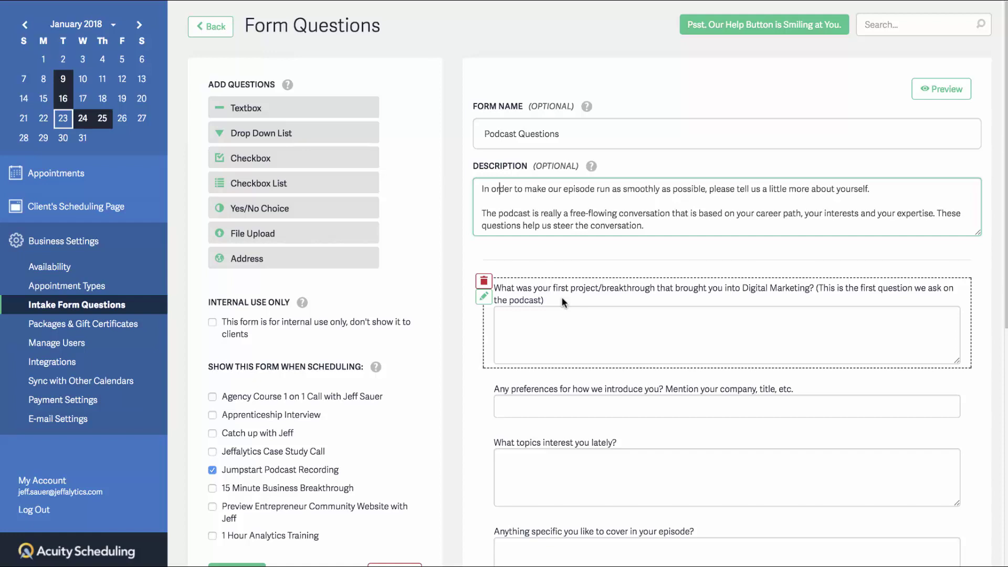
Step: Examine the remaining Podcast Questions fields, from the introduction preferences through the headshot upload and mailing address
scroll(564, 343, "down", 1)
left_click(557, 366)
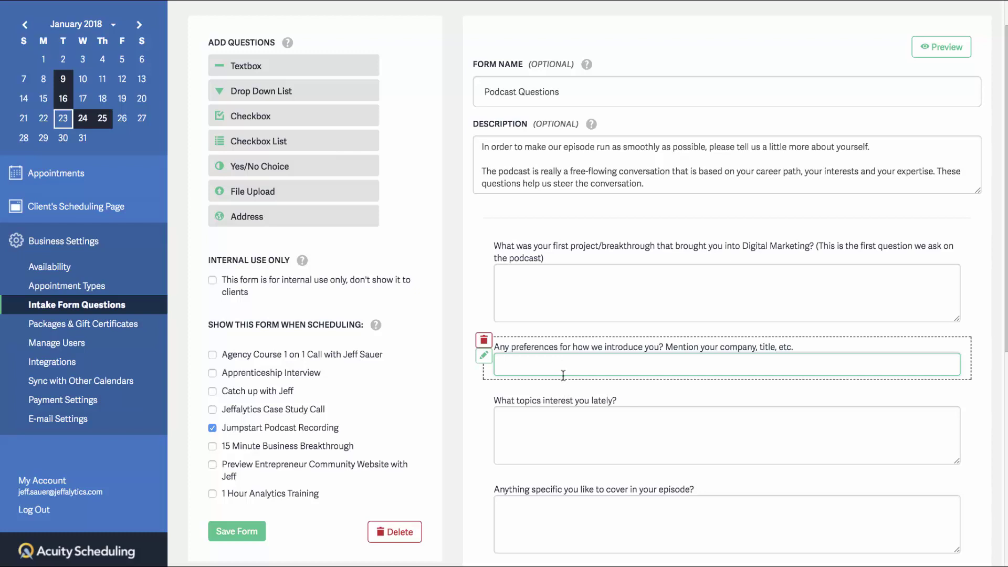
scroll(563, 366, "down", 2)
left_click(561, 366)
scroll(562, 366, "down", 3)
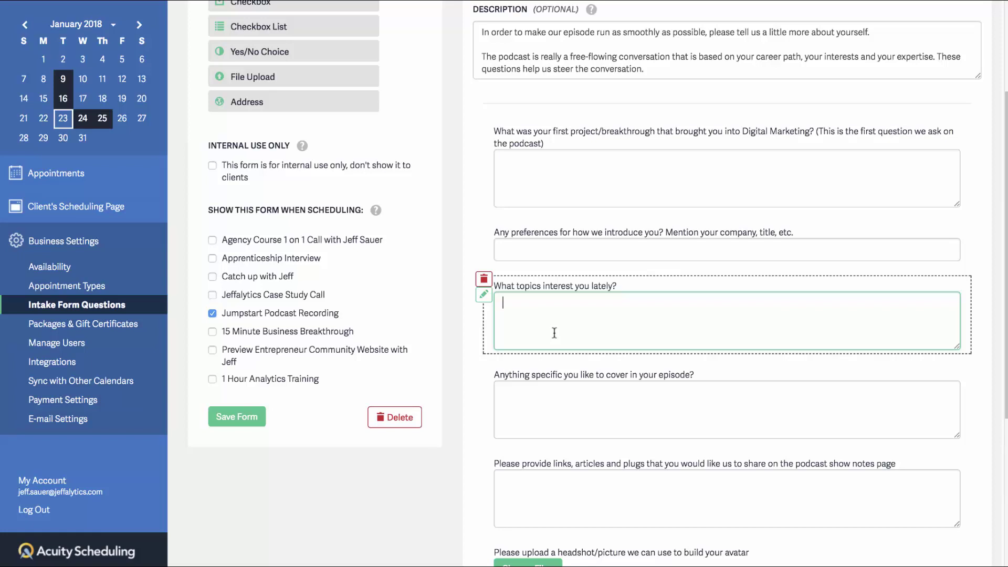
scroll(534, 367, "down", 8)
left_click(534, 234)
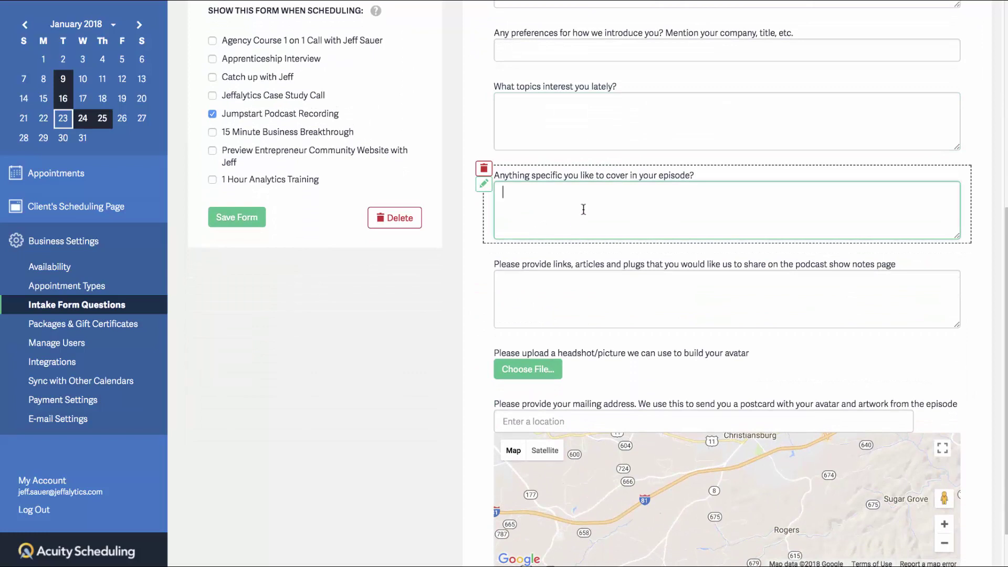
scroll(583, 210, "down", 2)
left_click(569, 238)
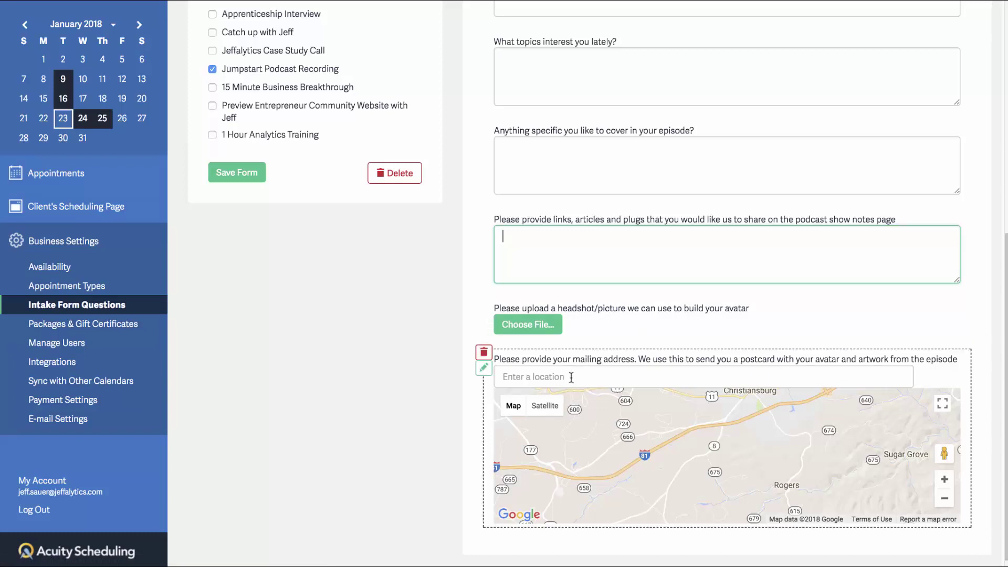
scroll(522, 515, "down", 1)
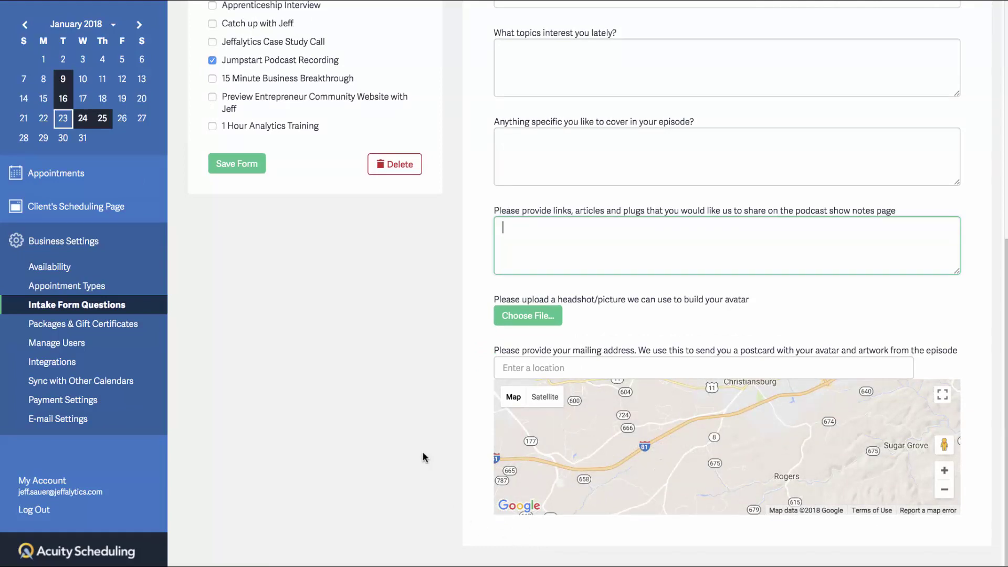
scroll(423, 457, "up", 6)
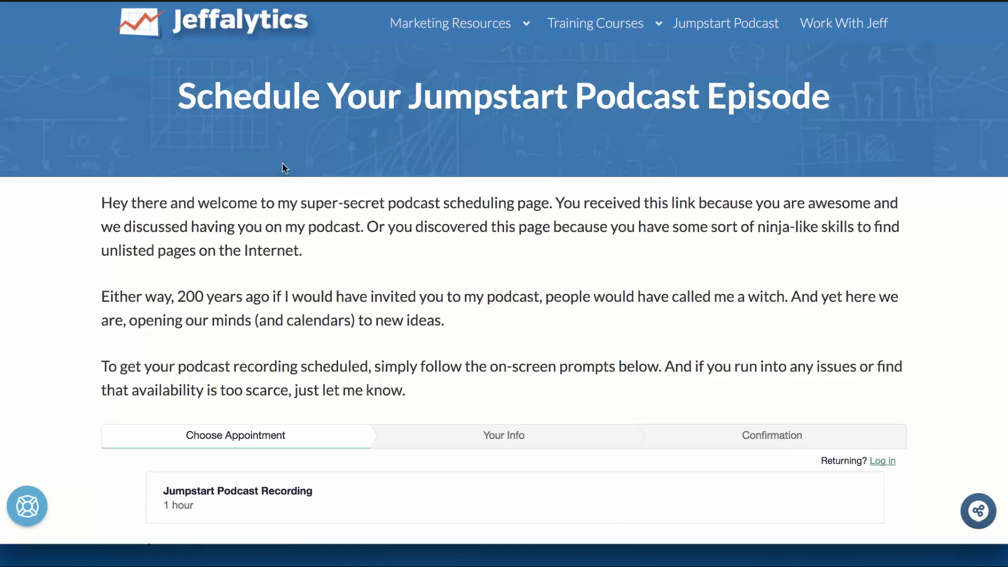
Step: Switch to the Jumpstart Podcast scheduling page and set the booking time zone to (GMT-5:00) Eastern Time
scroll(284, 186, "down", 2)
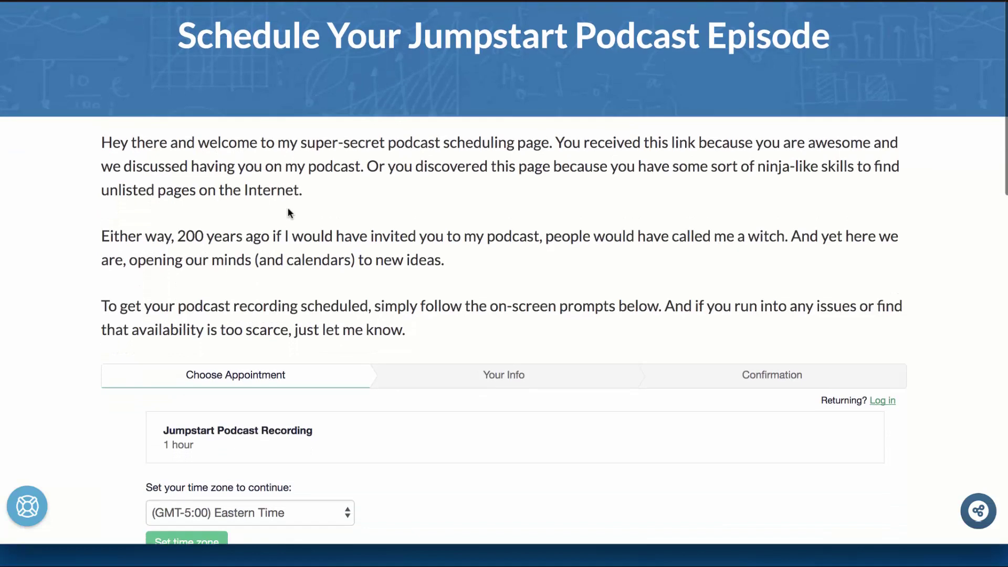
scroll(157, 203, "down", 2)
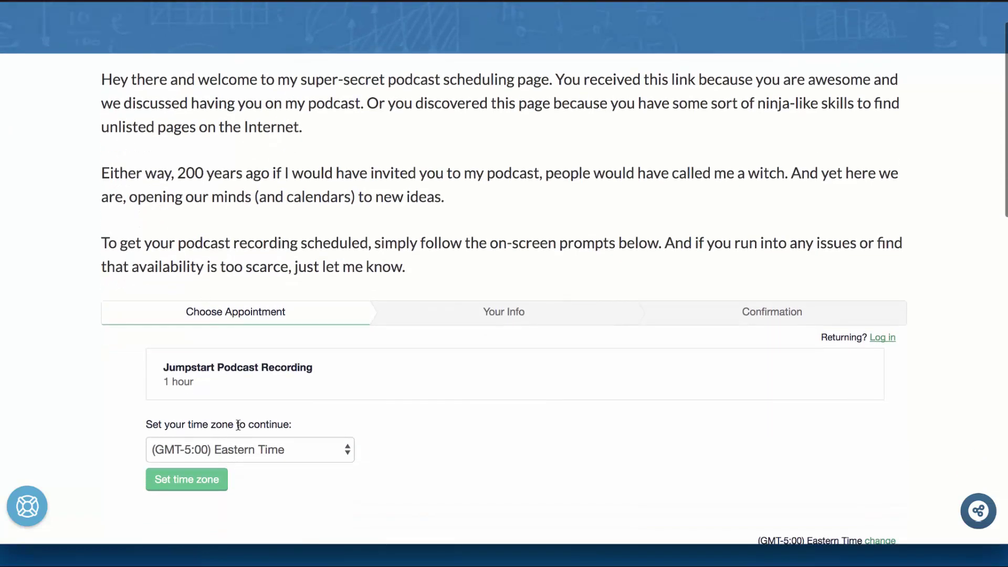
scroll(238, 425, "down", 1)
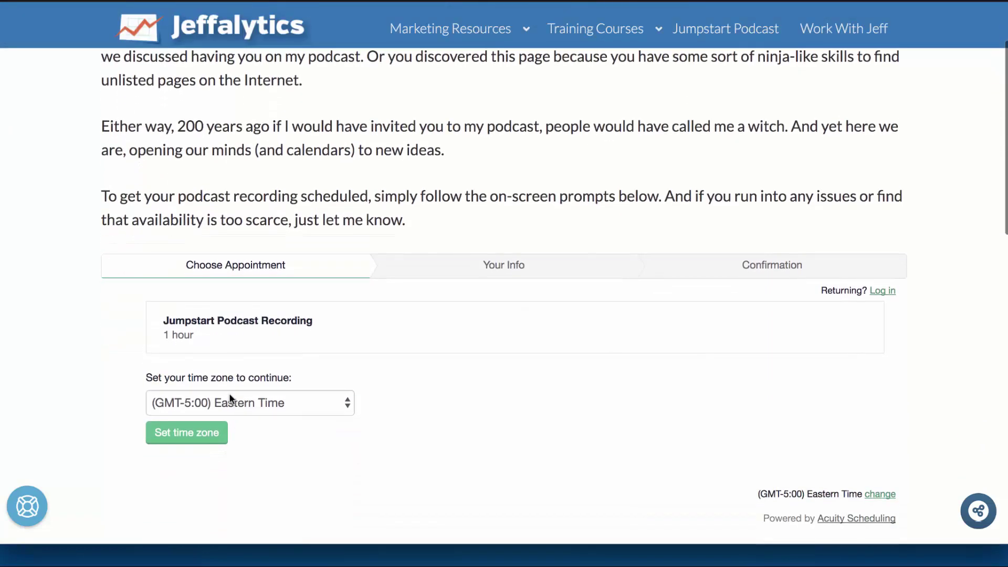
left_click(201, 434)
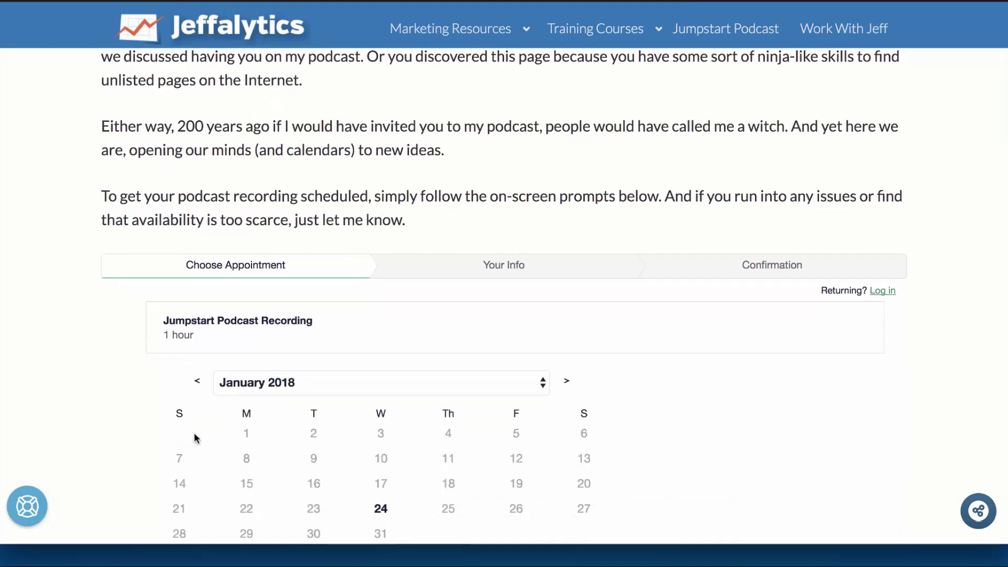
Step: Show the February 2018 booking calendar and view the available recording times for February 6
scroll(282, 436, "down", 3)
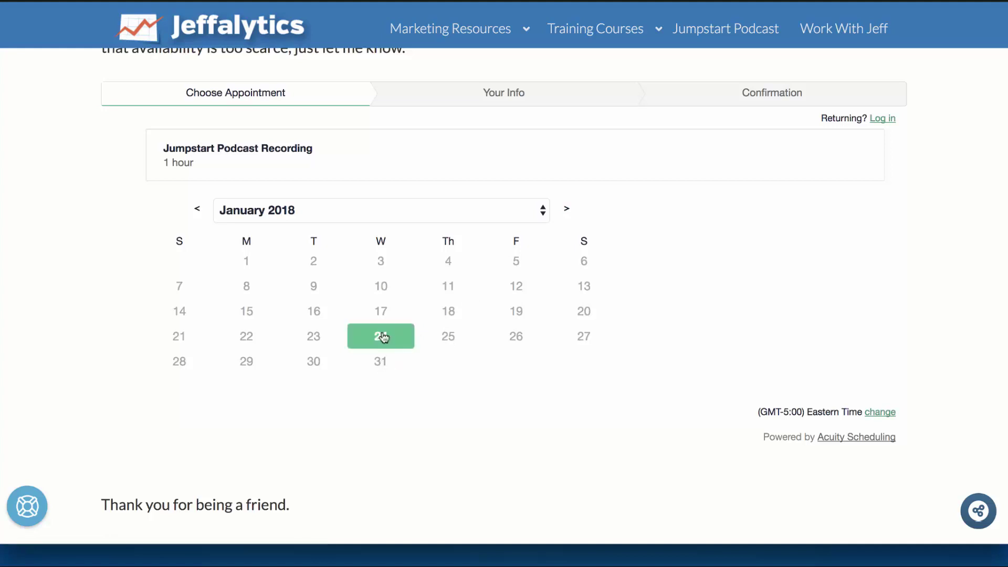
left_click(566, 215)
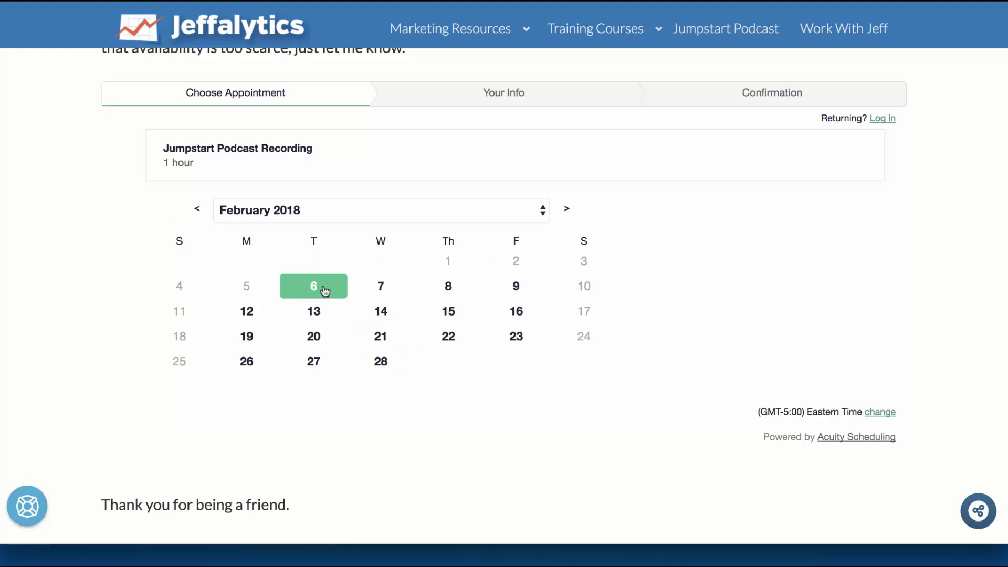
left_click(326, 290)
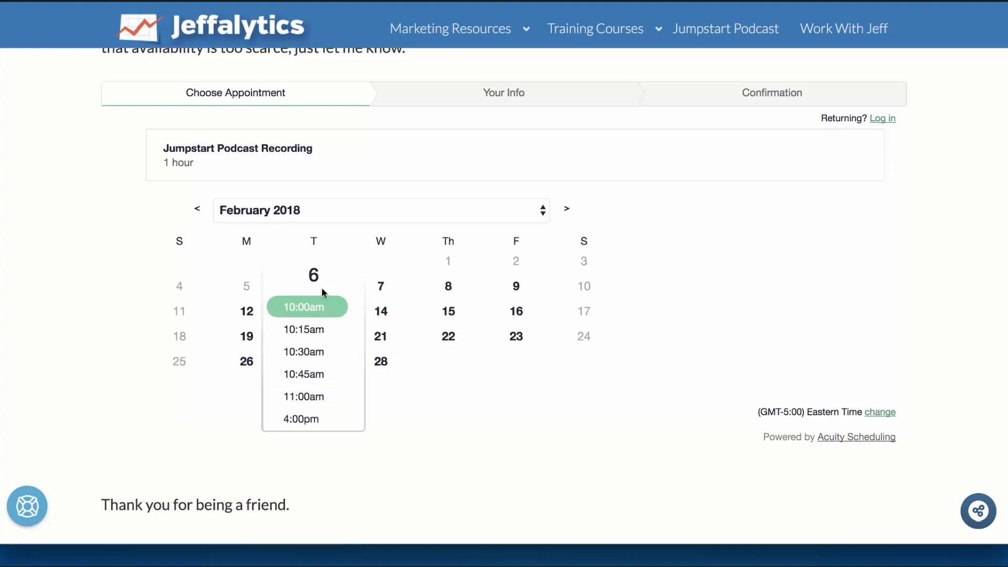
scroll(307, 411, "up", 1)
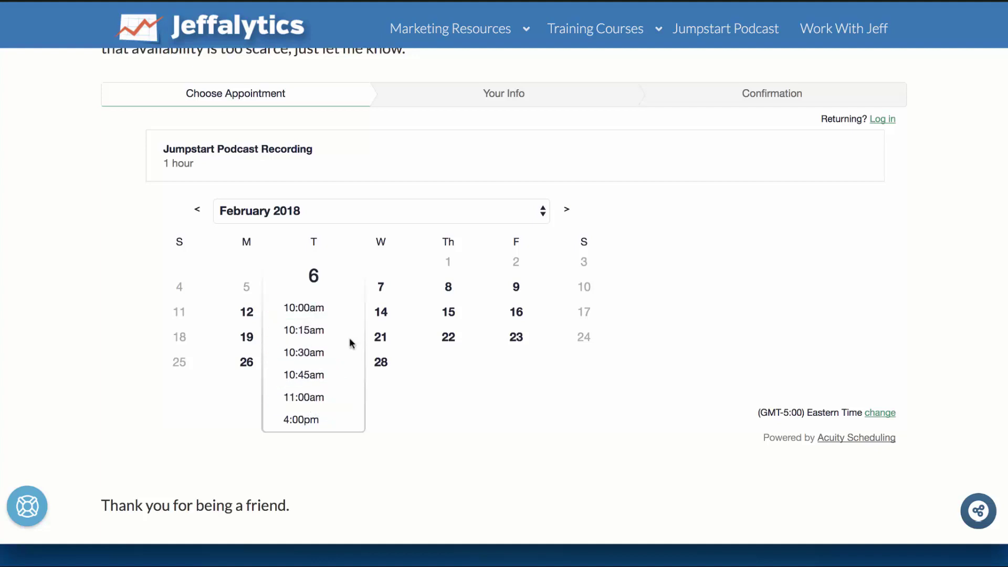
Step: Look through the recording times offered for February 7 and the rest of the scheduling page
left_click(378, 295)
scroll(384, 368, "down", 5)
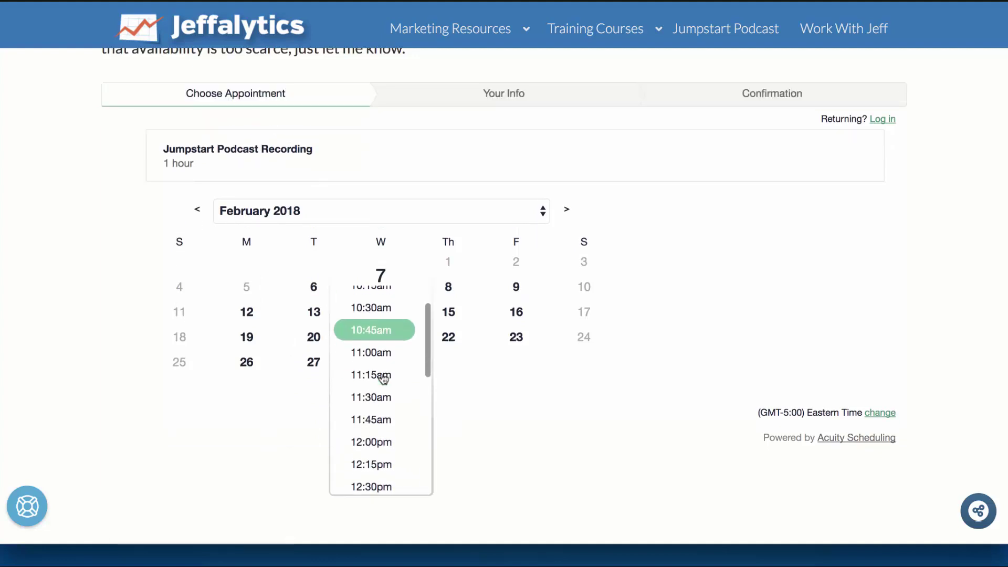
scroll(384, 377, "down", 10)
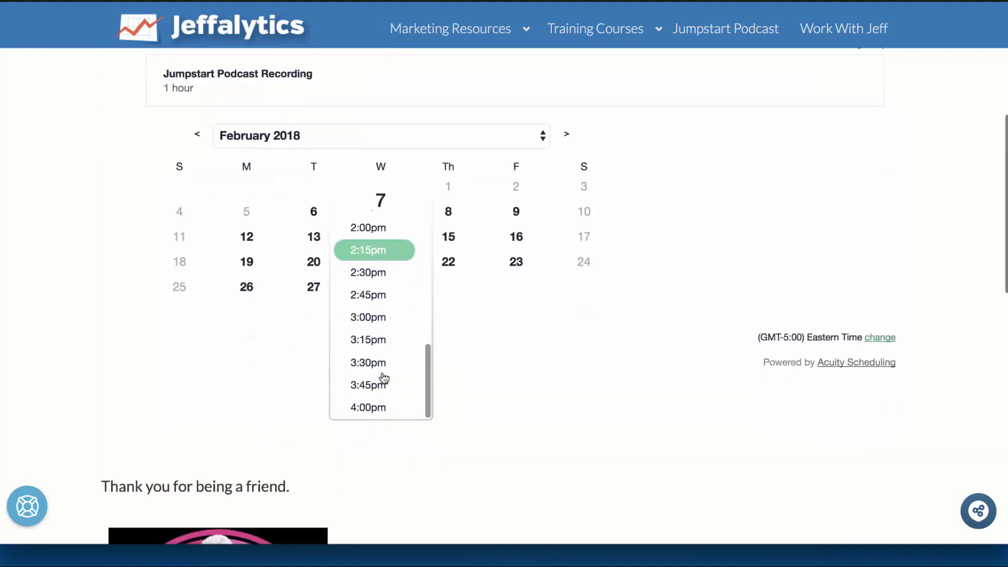
scroll(436, 353, "up", 5)
scroll(595, 398, "down", 5)
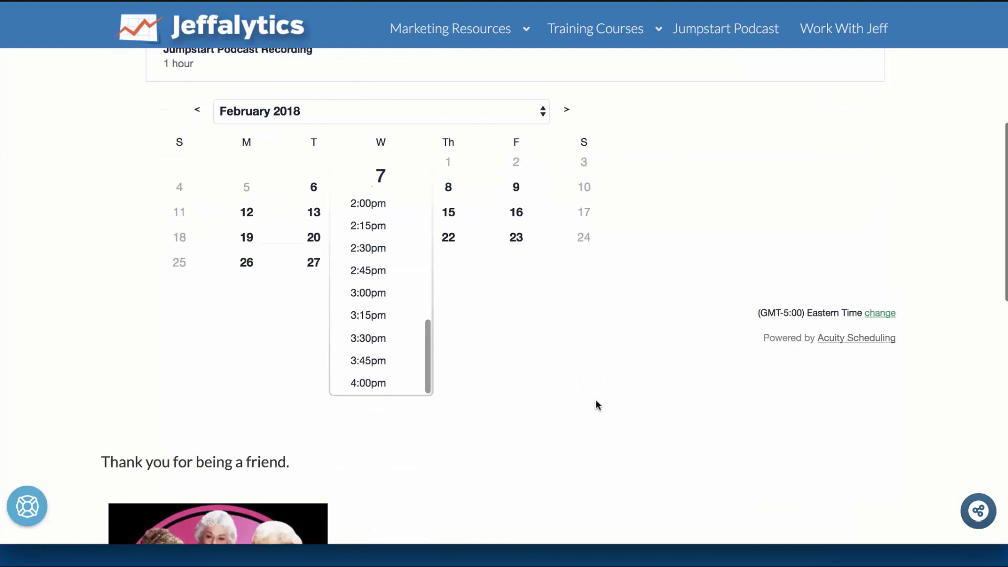
scroll(236, 317, "down", 3)
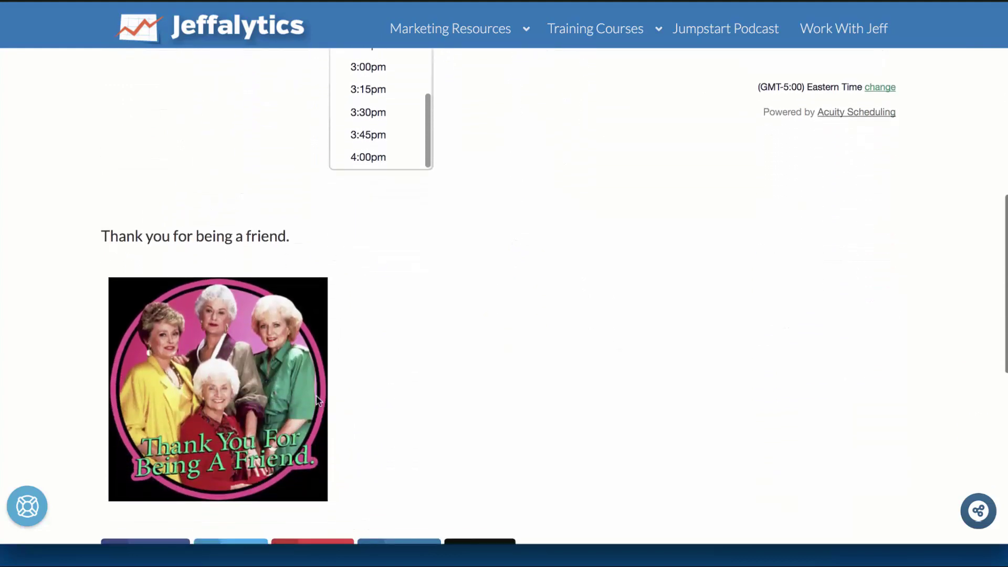
scroll(367, 415, "up", 5)
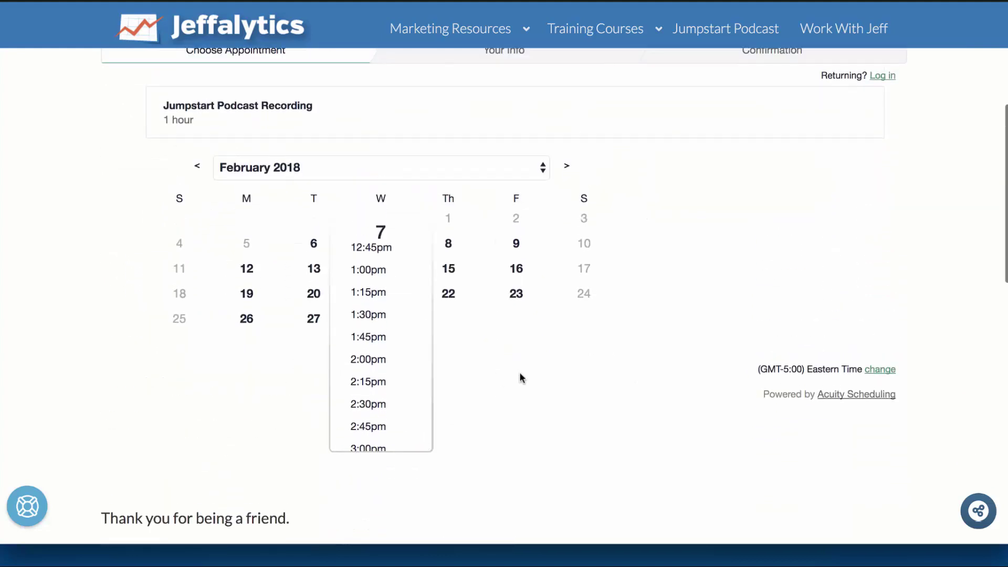
scroll(483, 292, "up", 3)
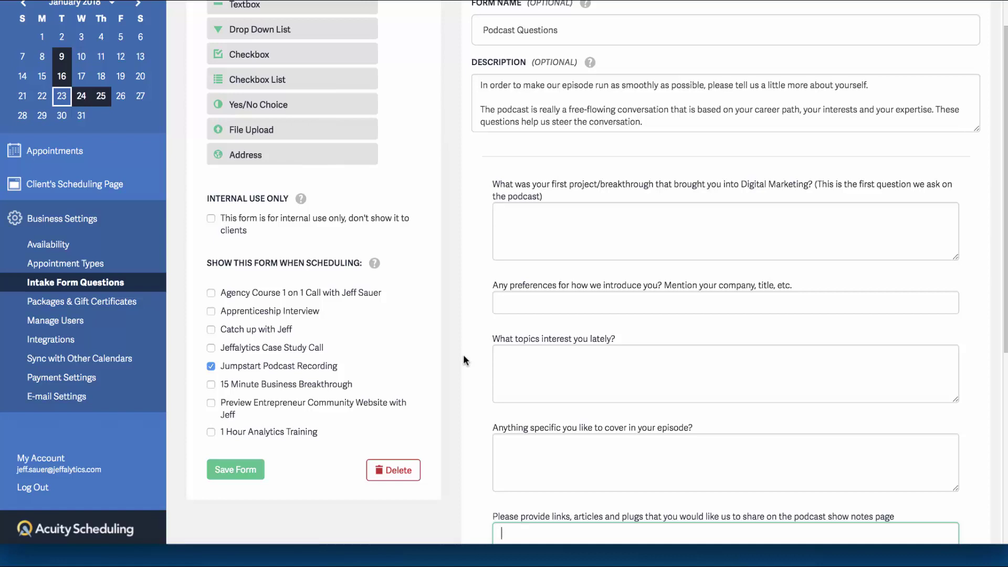
Step: Return to the Podcast Questions form in Acuity Scheduling and review its questions and assigned appointment types
scroll(465, 352, "down", 6)
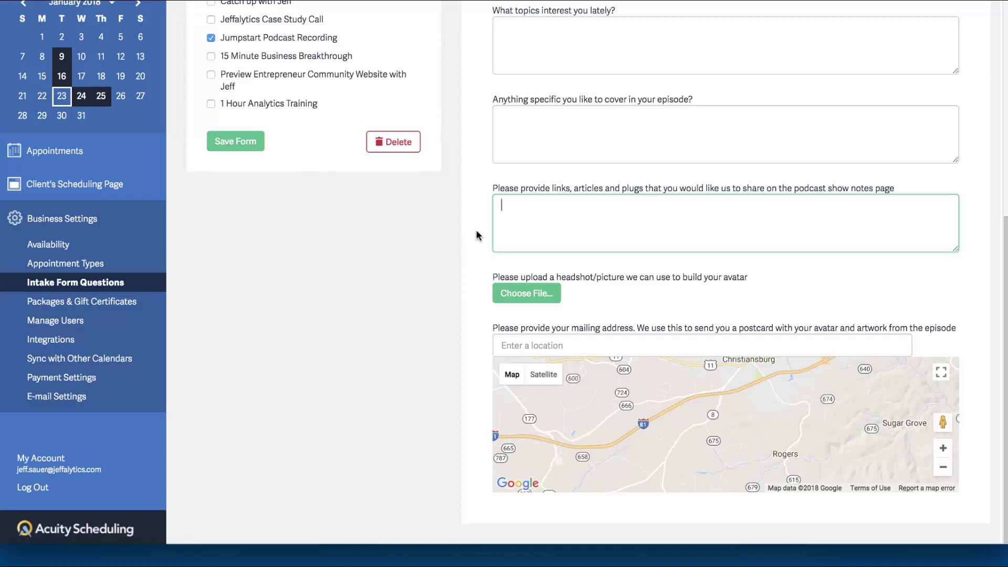
scroll(479, 232, "up", 3)
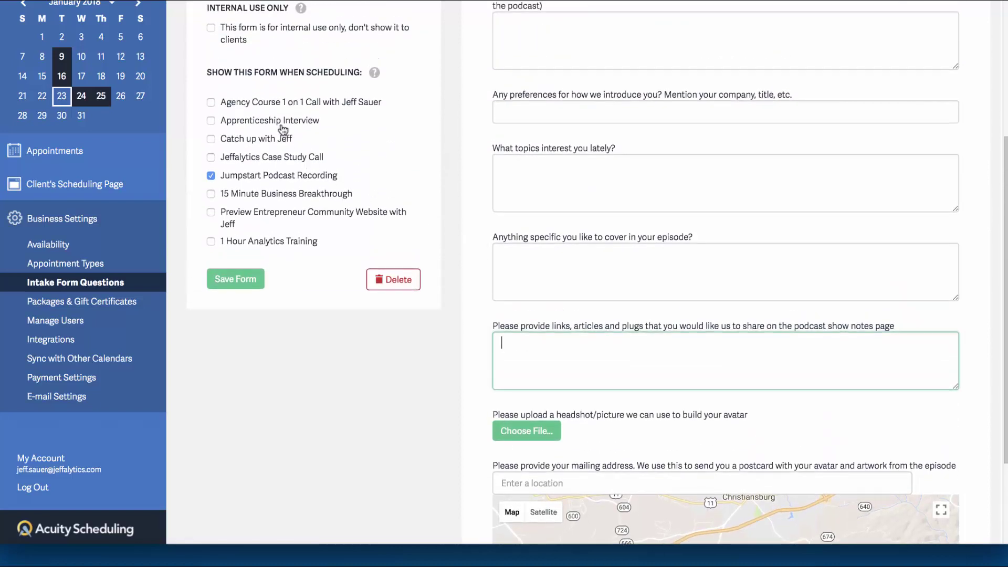
scroll(306, 313, "up", 1)
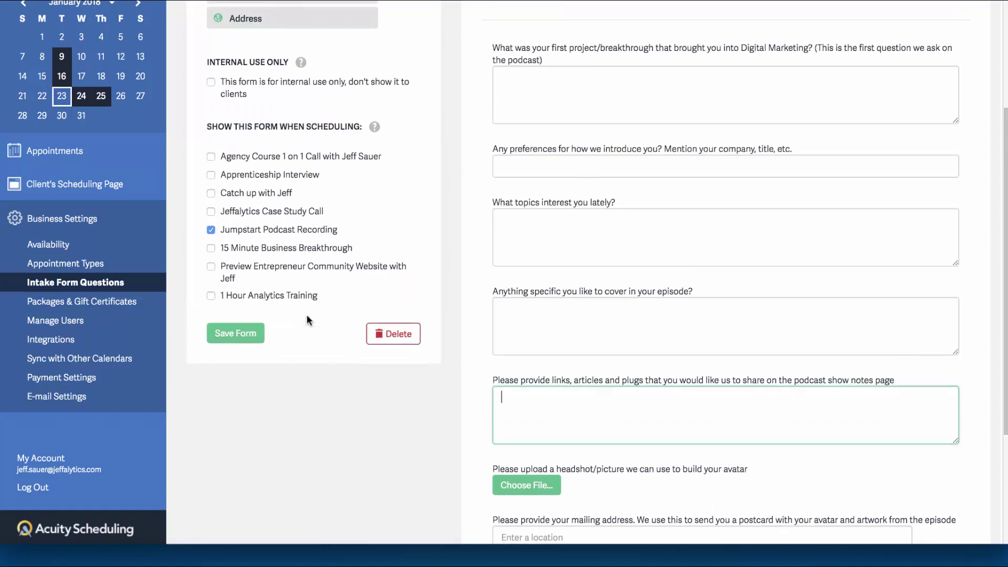